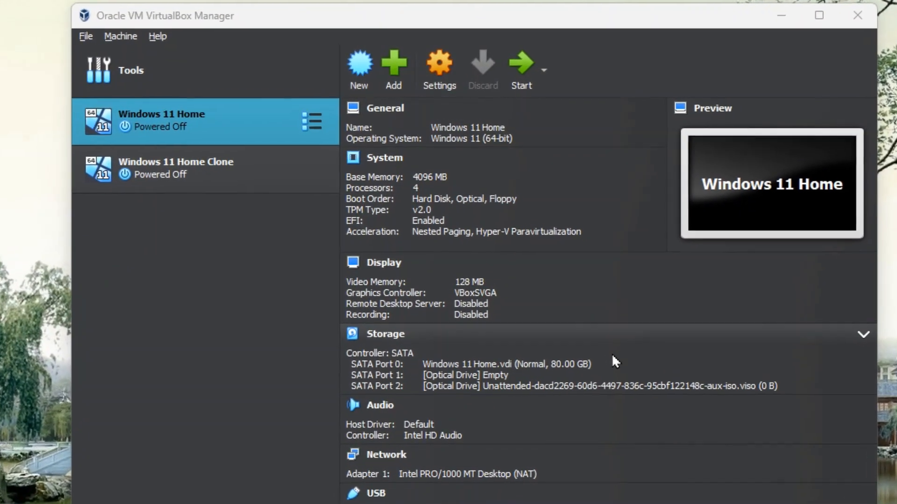
Step: Inspect the Windows 11 Home.vdi disk in the Windows 11 Home machine's storage settings, then close them without changes
{"action": "left_click", "coordinate": [427, 69]}
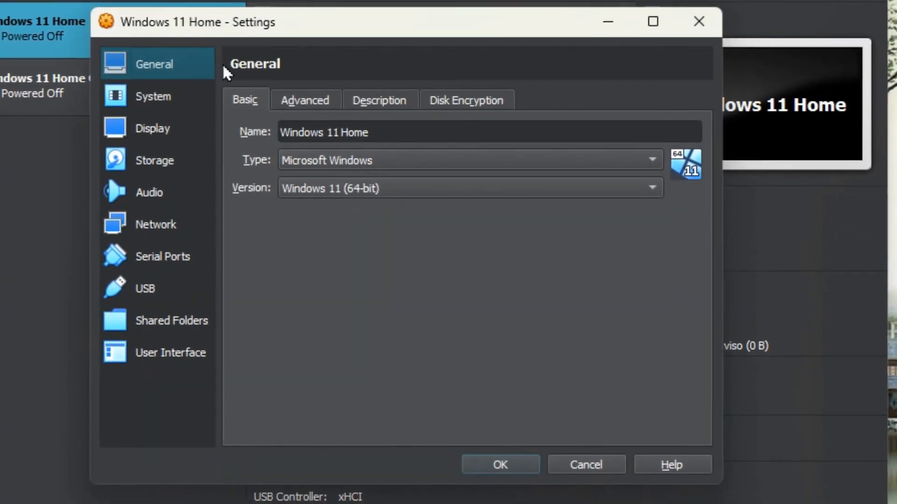
{"action": "left_click", "coordinate": [160, 158]}
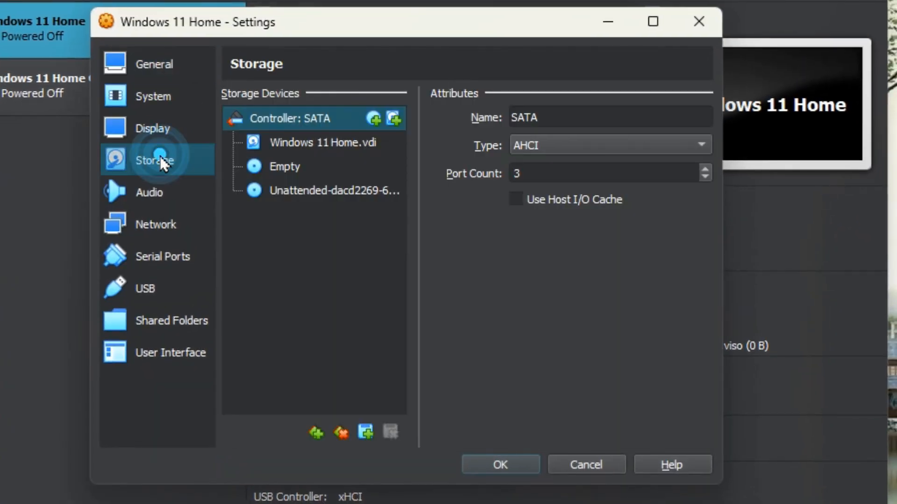
{"action": "left_click", "coordinate": [304, 140]}
{"action": "right_click", "coordinate": [303, 139]}
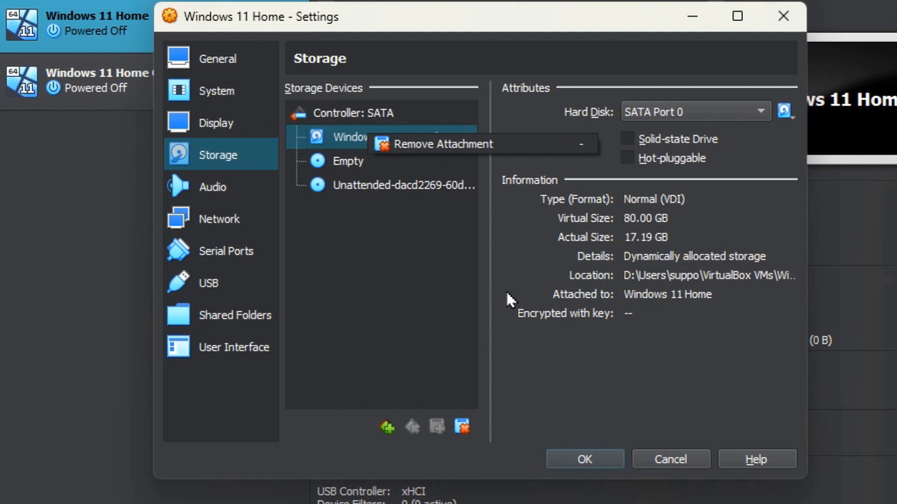
{"action": "left_click", "coordinate": [523, 256]}
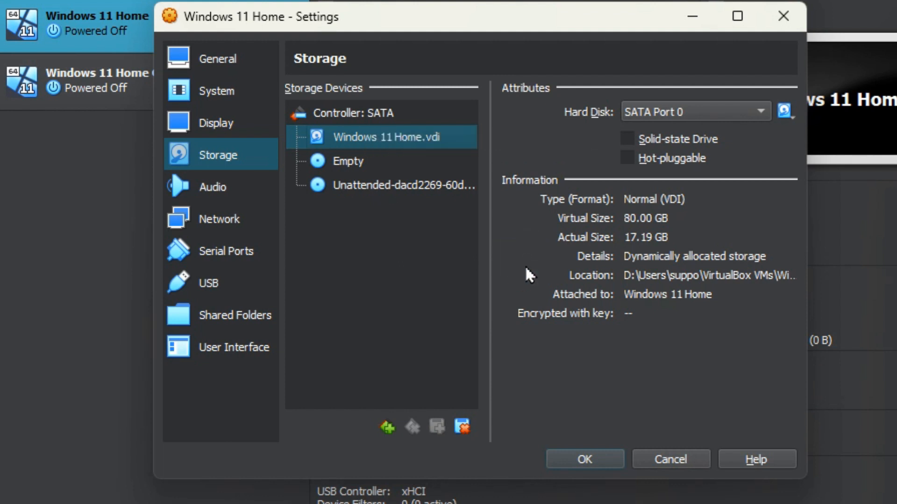
{"action": "left_click", "coordinate": [671, 460]}
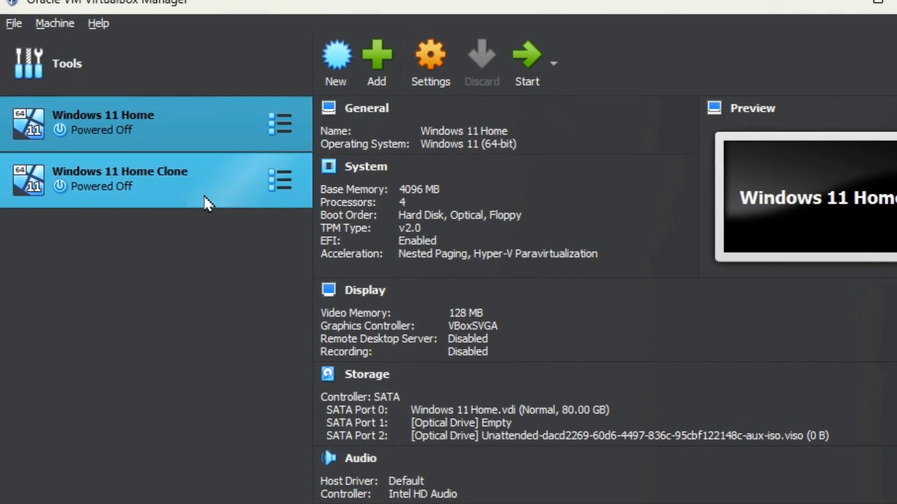
Step: Open the virtual media manager and display the properties of the Windows 11 Home.vdi hard disk
{"action": "left_click", "coordinate": [96, 42]}
{"action": "left_click", "coordinate": [98, 83]}
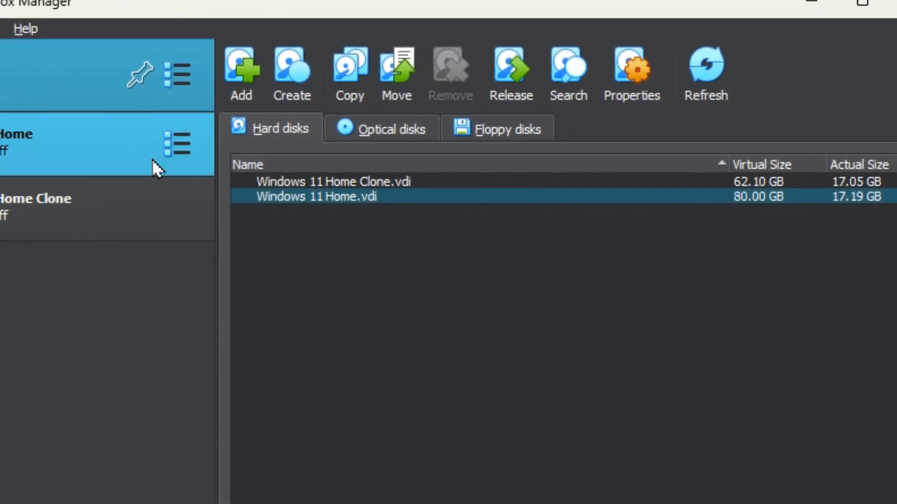
{"action": "mouse_move", "coordinate": [204, 216]}
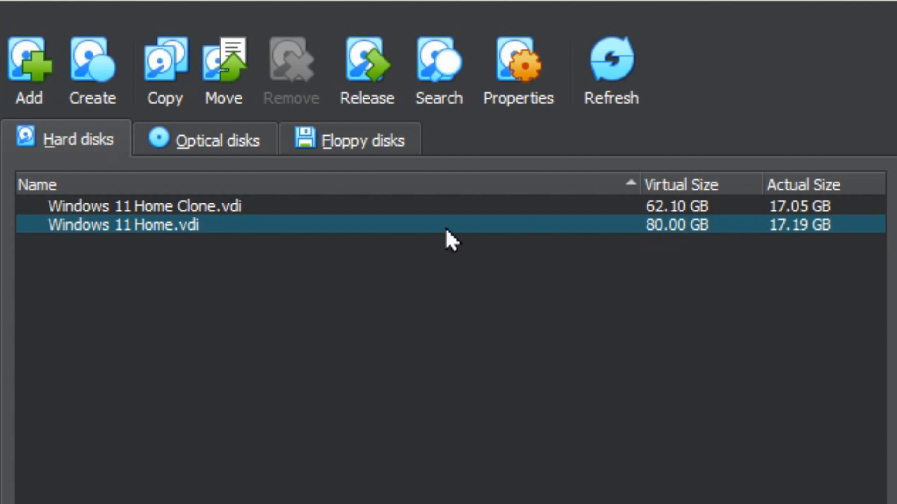
{"action": "left_click", "coordinate": [407, 220]}
{"action": "left_click", "coordinate": [509, 67]}
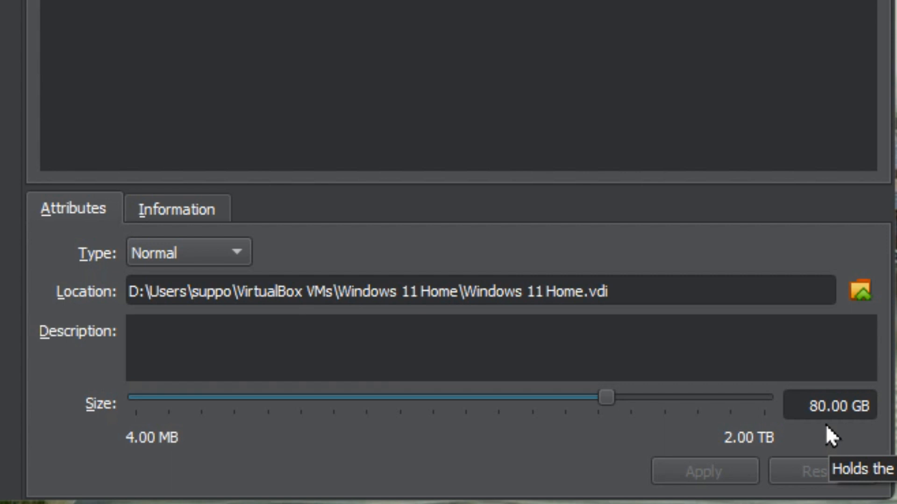
Step: Set the Windows 11 Home.vdi disk size to 100 GB and apply the change
{"action": "left_click_drag", "start_coordinate": [606, 392], "coordinate": [682, 398]}
{"action": "left_click", "coordinate": [794, 397]}
{"action": "left_click", "coordinate": [871, 405]}
{"action": "left_click", "coordinate": [811, 402]}
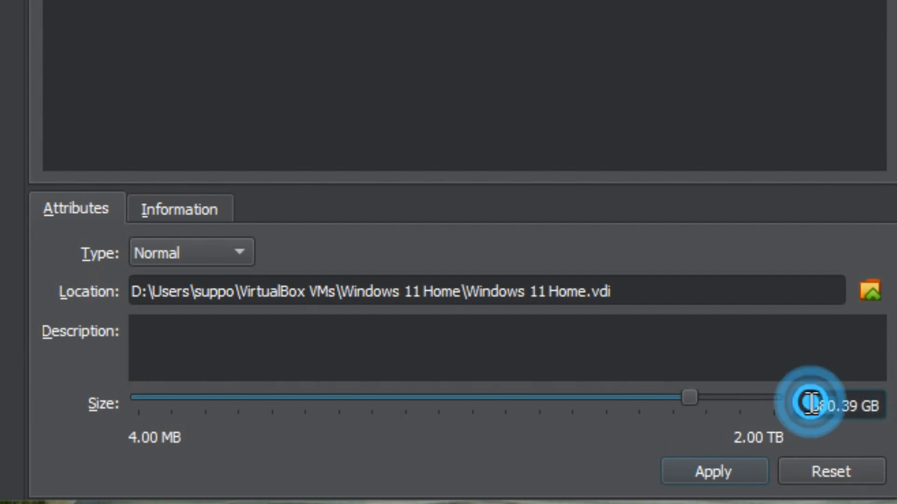
{"action": "left_click", "coordinate": [808, 400]}
{"action": "key", "text": "Delete"}
{"action": "key", "text": "Delete"}
{"action": "key", "text": "Delete"}
{"action": "key", "text": "Delete"}
{"action": "key", "text": "Delete"}
{"action": "type", "text": "4"}
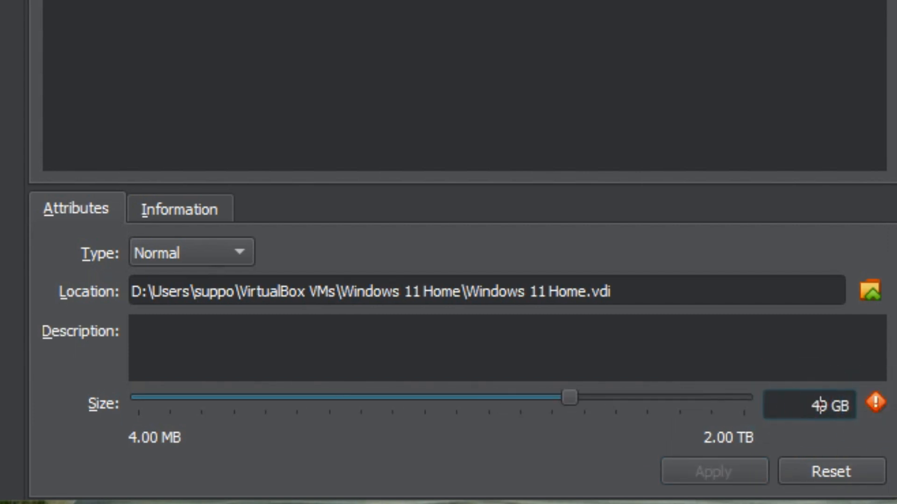
{"action": "key", "text": "BackSpace"}
{"action": "type", "text": "100"}
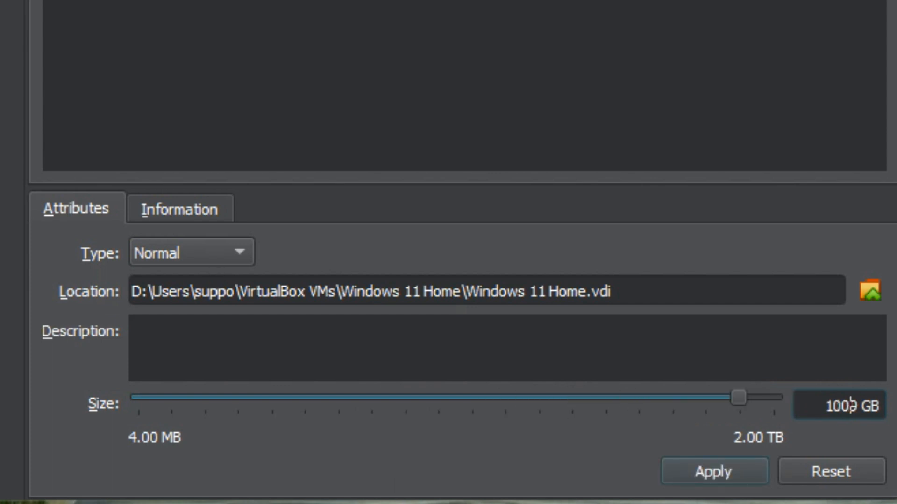
{"action": "key", "text": "Delete"}
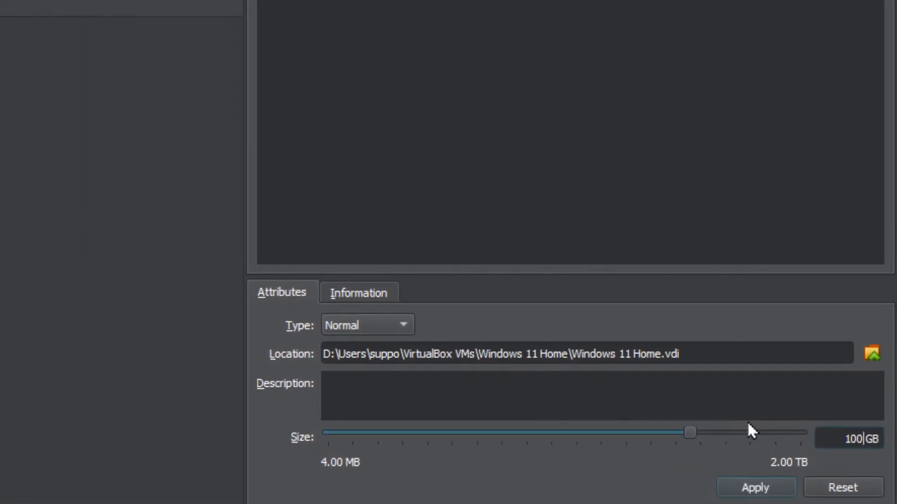
{"action": "left_click", "coordinate": [766, 486]}
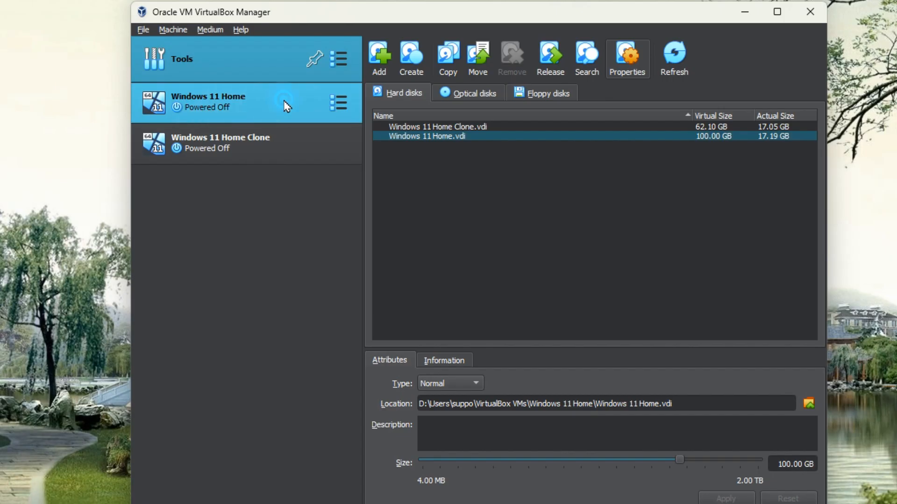
Step: Start the Windows 11 Home virtual machine and check the C: drive's capacity in its File Explorer
{"action": "left_click", "coordinate": [283, 101]}
{"action": "left_click", "coordinate": [507, 52]}
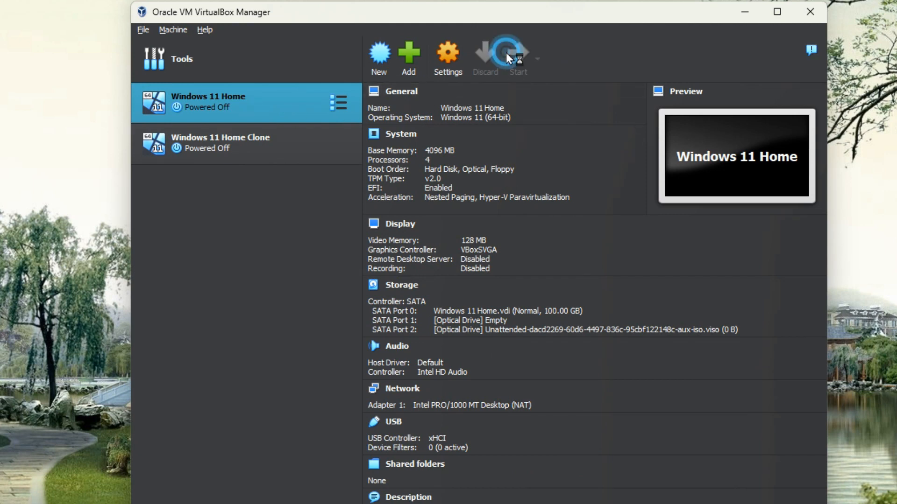
{"action": "left_click", "coordinate": [461, 343]}
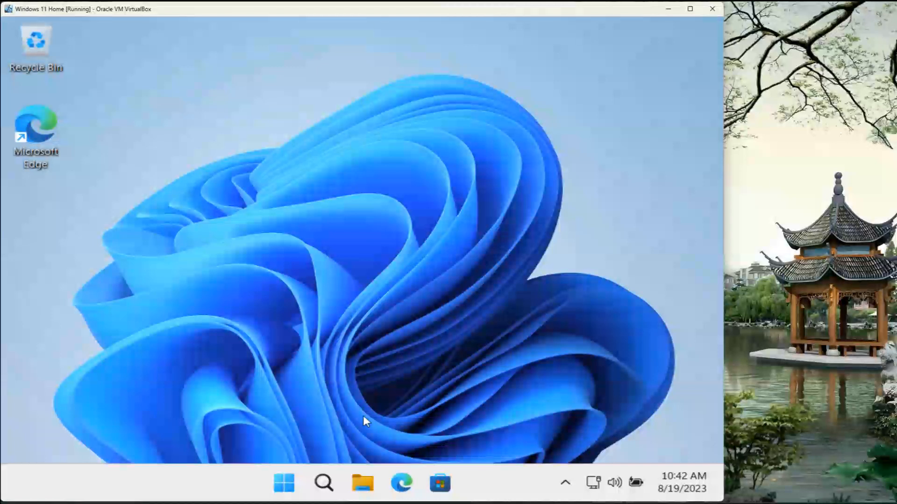
{"action": "left_click", "coordinate": [365, 486]}
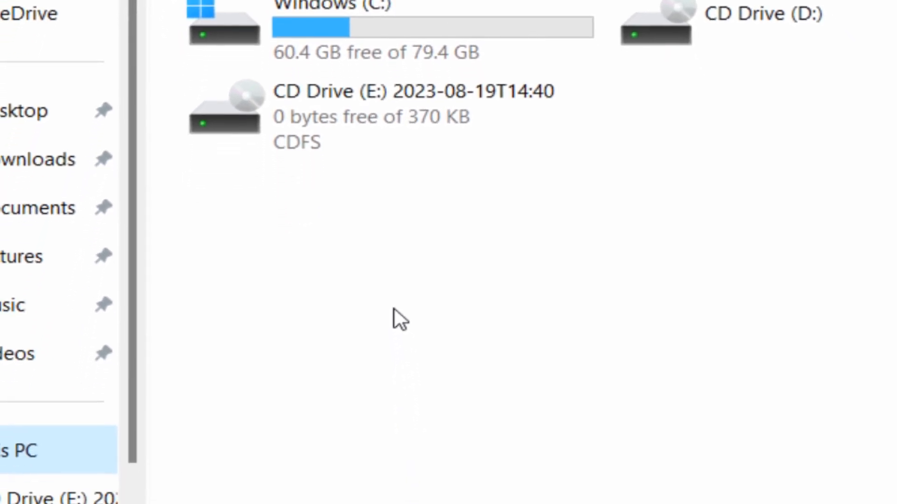
Step: Open Disk Management in the virtual machine and select the unallocated space beside the Windows (C:) volume
{"action": "left_click", "coordinate": [379, 495]}
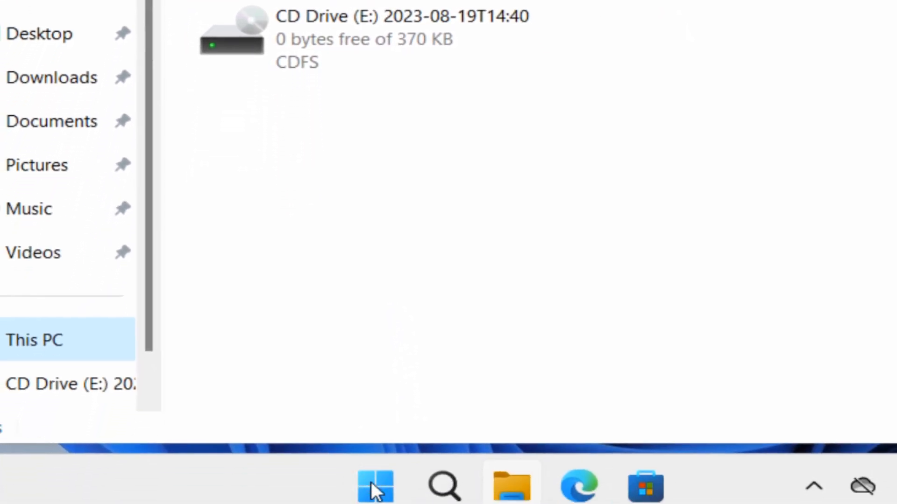
{"action": "right_click", "coordinate": [371, 481]}
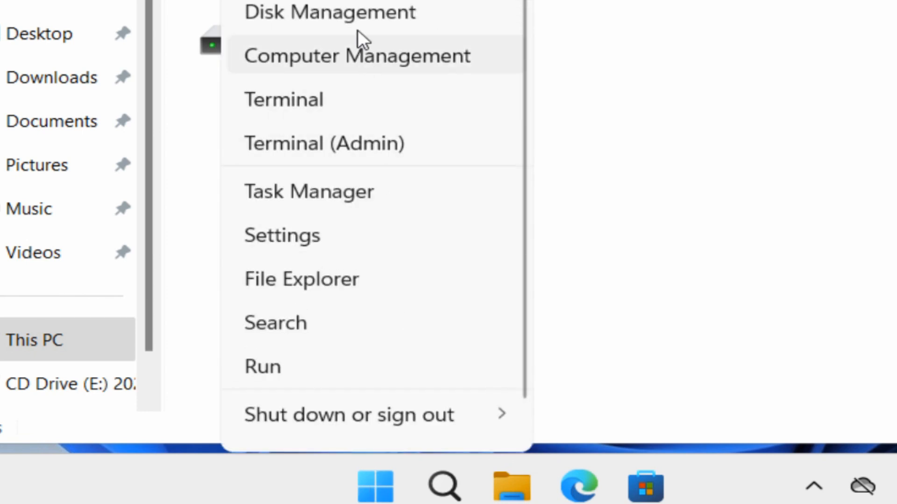
{"action": "left_click", "coordinate": [384, 15]}
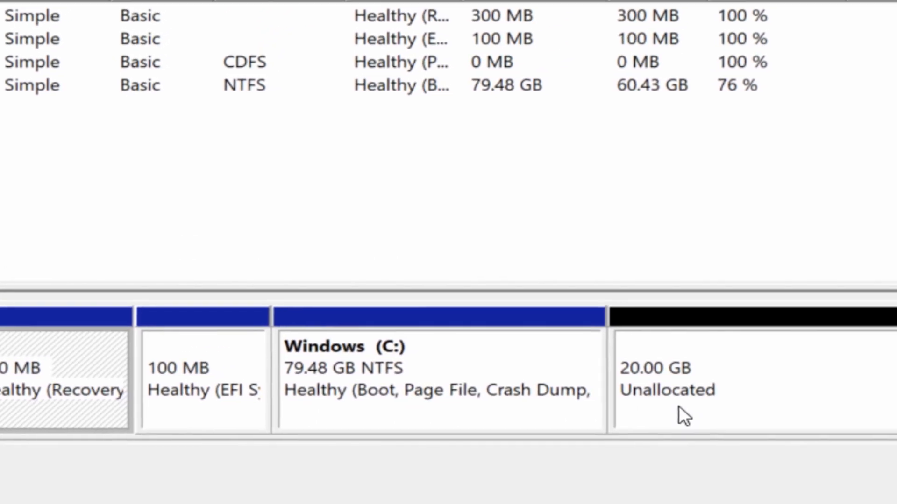
{"action": "left_click", "coordinate": [743, 364]}
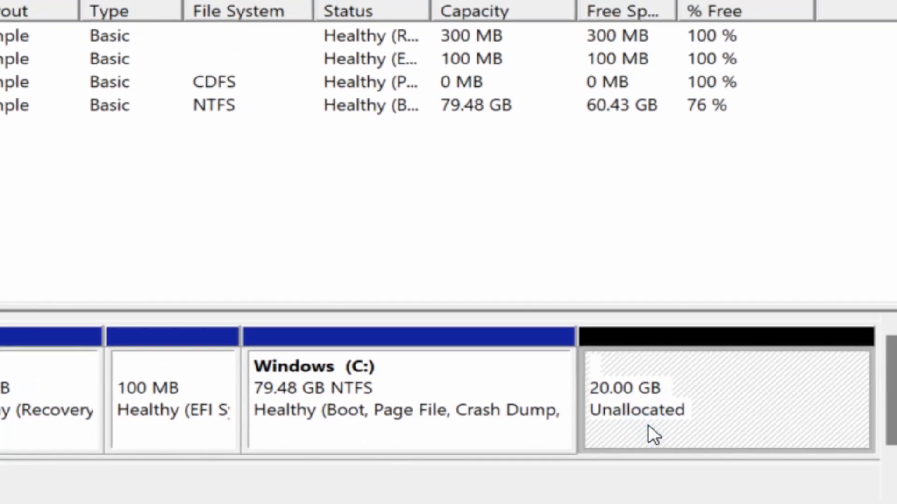
Step: Extend the Windows (C:) volume with 20480 MB of the unallocated space on Disk 0
{"action": "right_click", "coordinate": [479, 378]}
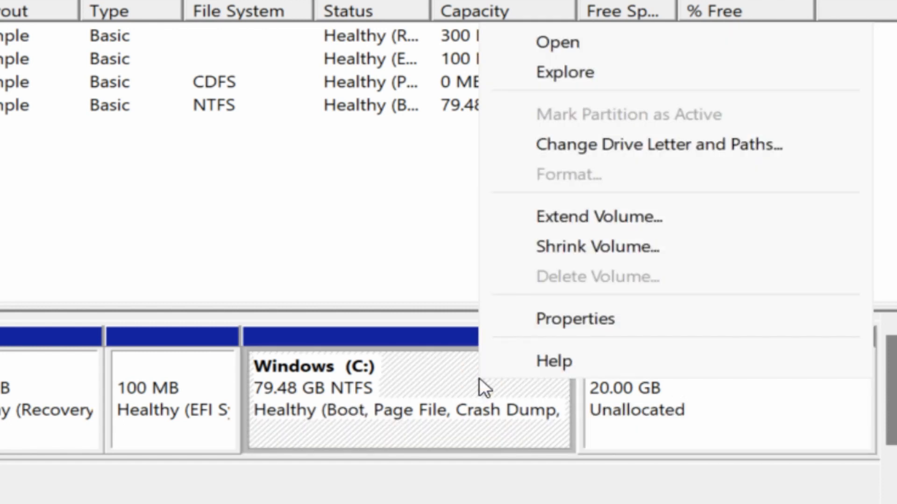
{"action": "left_click", "coordinate": [584, 218]}
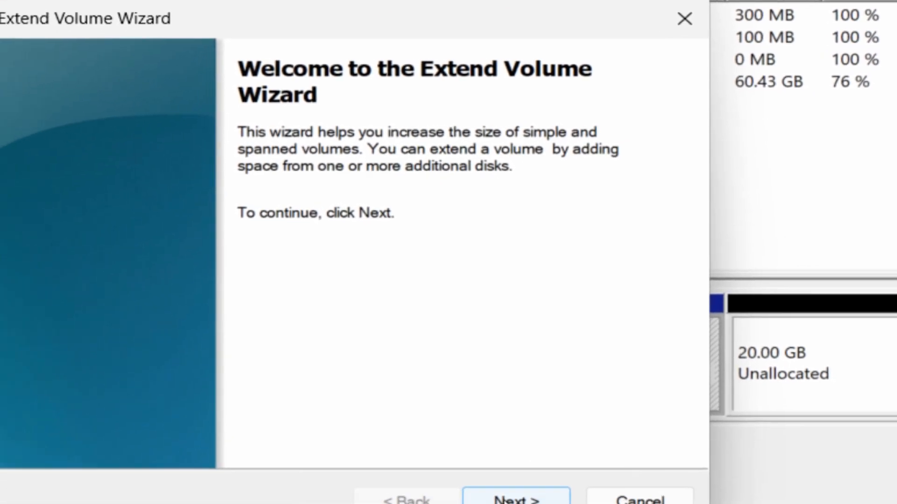
{"action": "left_click", "coordinate": [512, 498]}
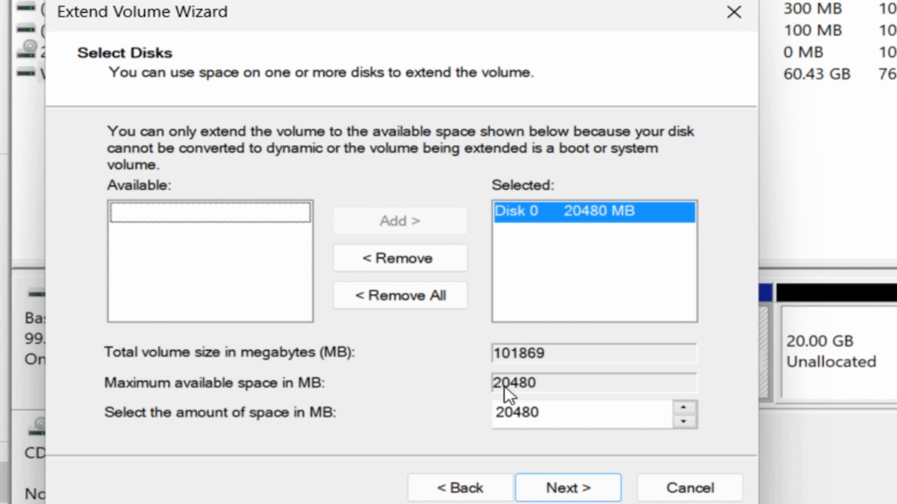
{"action": "left_click", "coordinate": [556, 492]}
{"action": "left_click", "coordinate": [556, 488]}
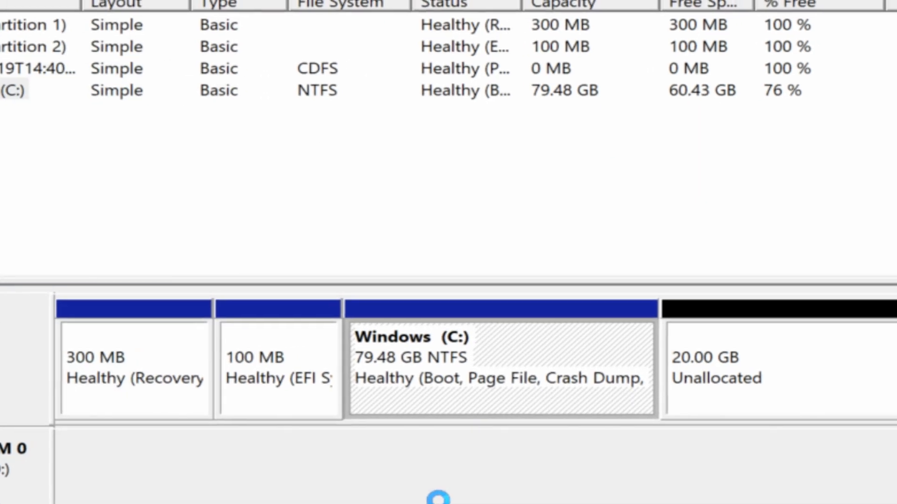
{"action": "left_click", "coordinate": [456, 390]}
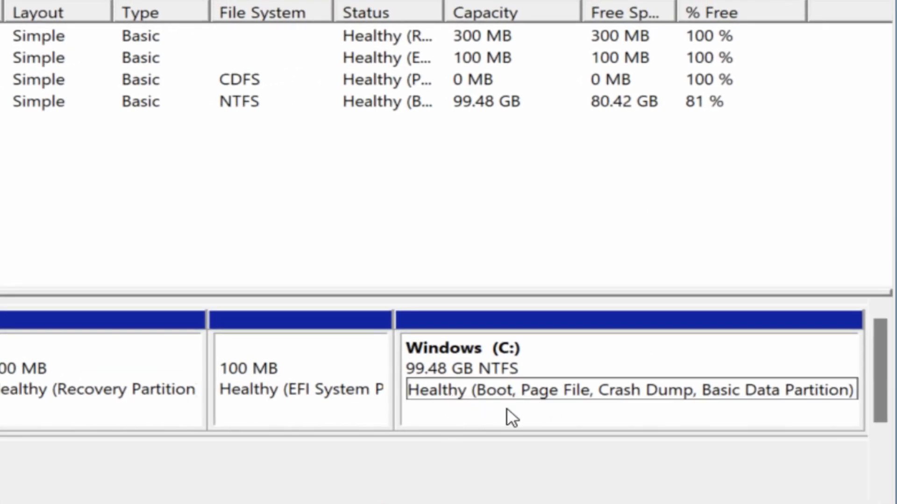